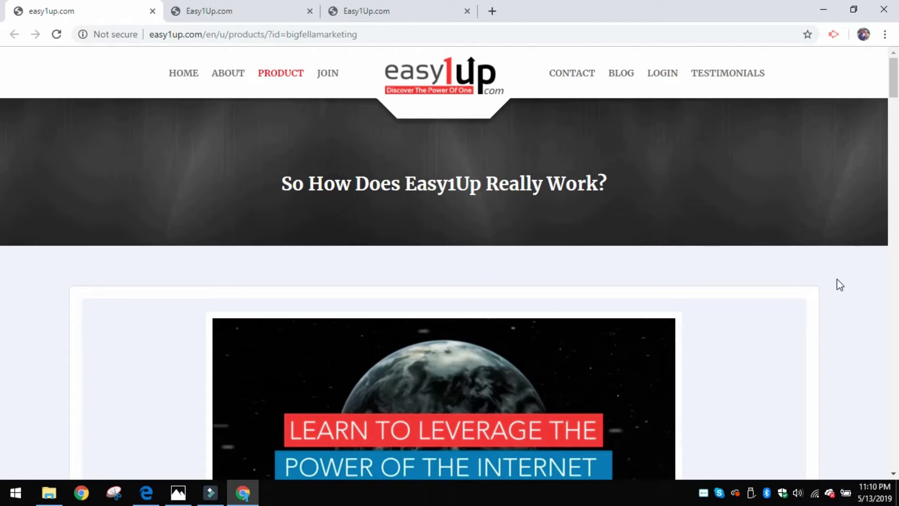
Play a short part of the introductory video on the Easy1Up product page and pause it.
scroll(838, 280, down, 4)
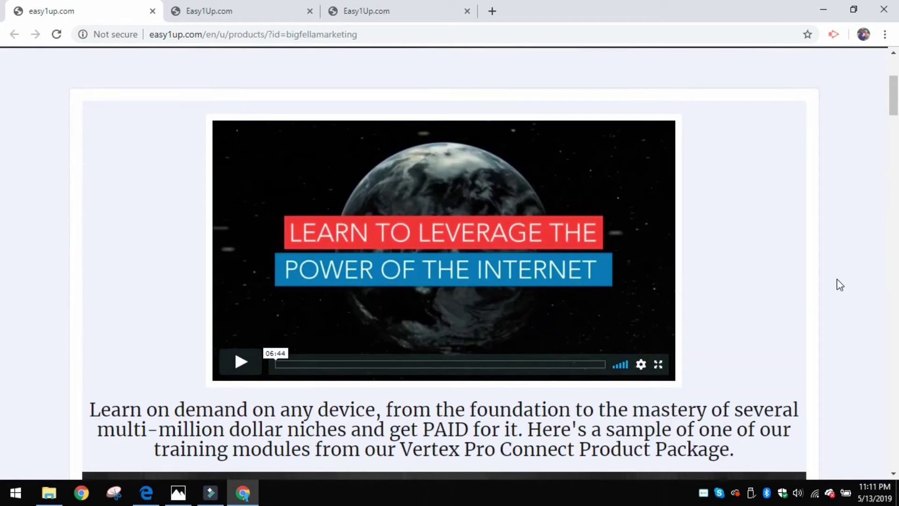
click(241, 363)
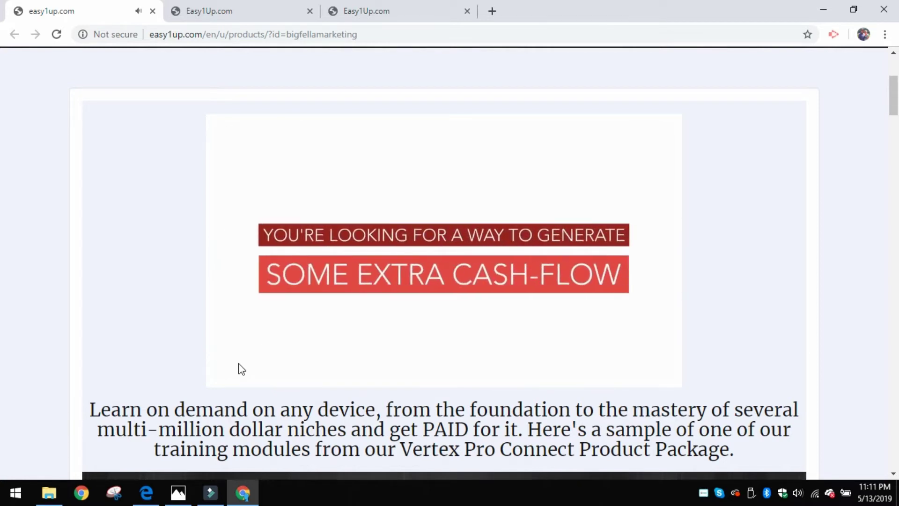
click(241, 363)
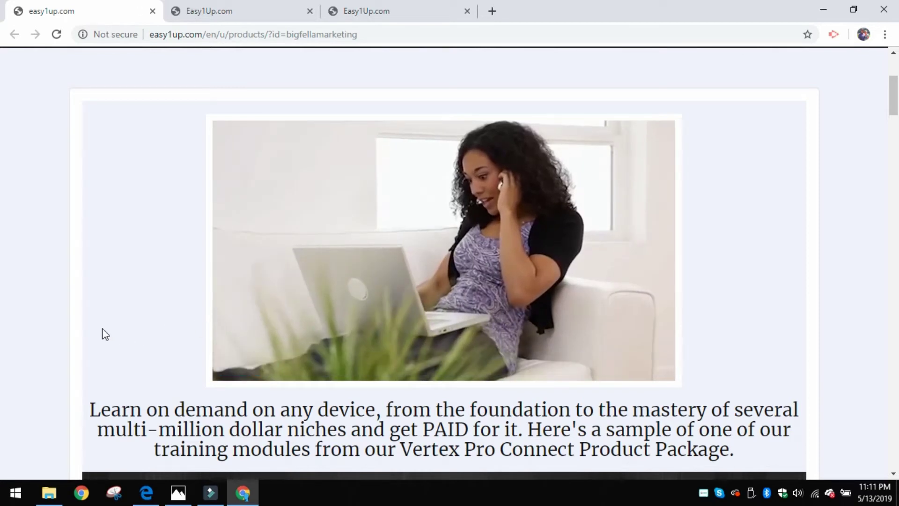
Review the contents and prices of the product packages from Elevation through Vertex Pro "Connect" on the product page.
scroll(105, 328, down, 10)
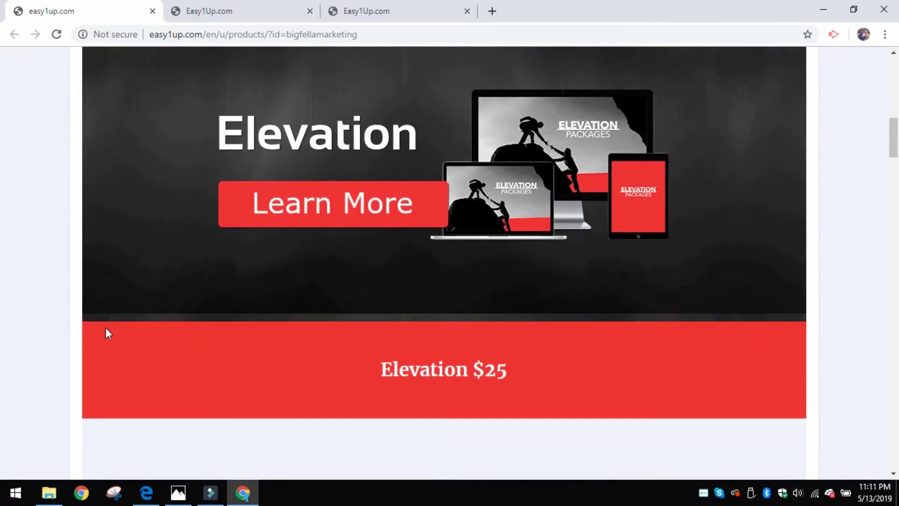
scroll(106, 327, down, 7)
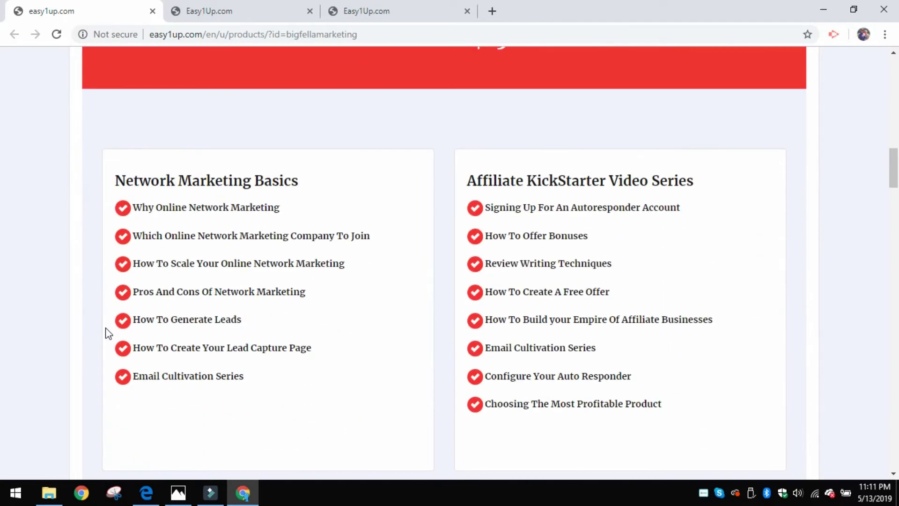
scroll(107, 333, down, 9)
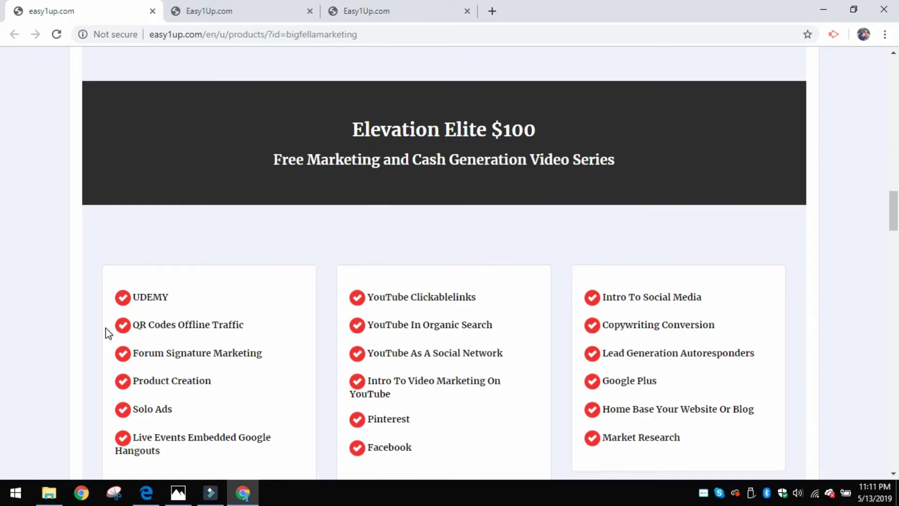
scroll(109, 333, down, 1)
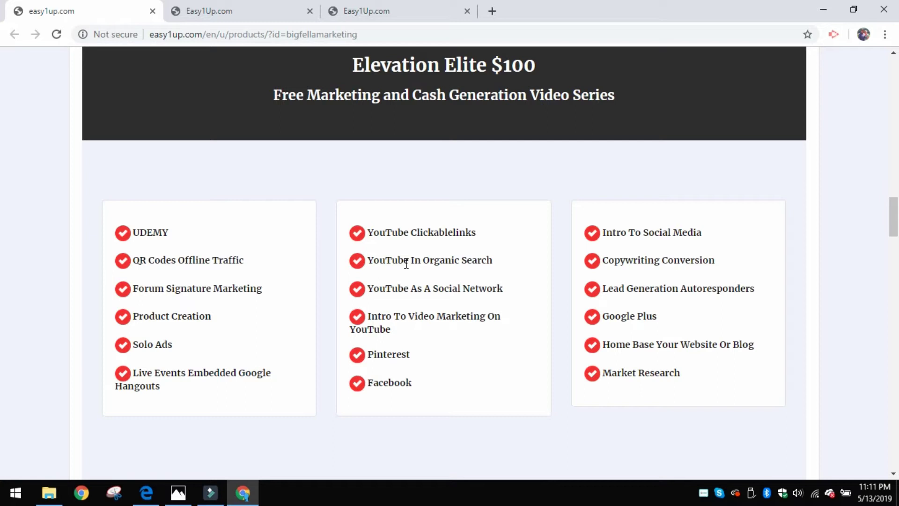
scroll(406, 263, down, 12)
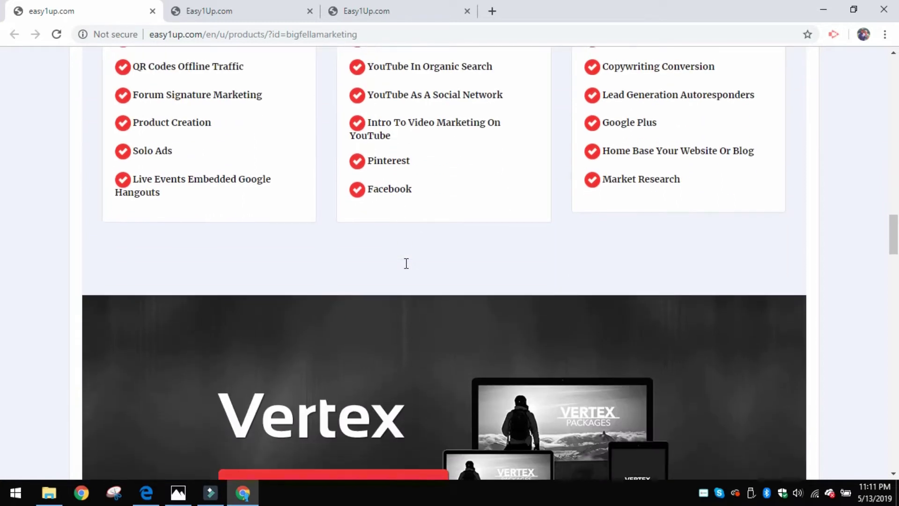
scroll(406, 263, down, 11)
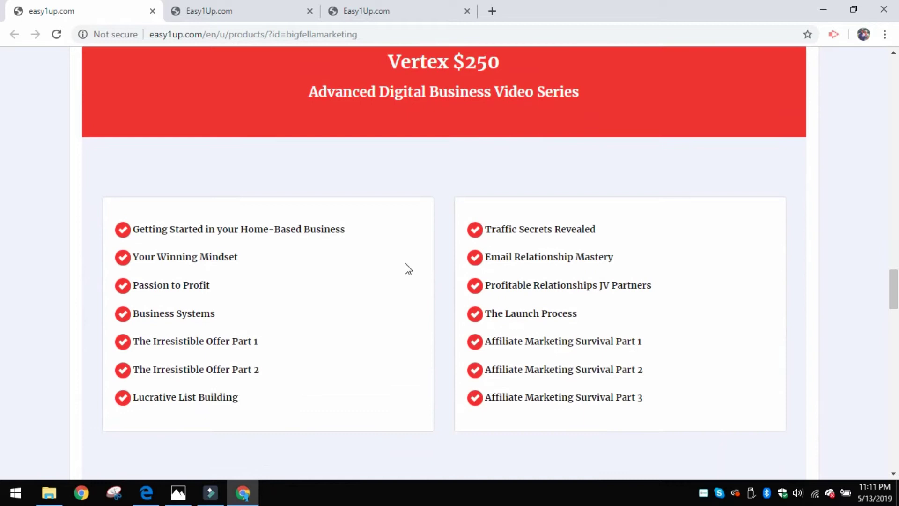
scroll(405, 263, down, 10)
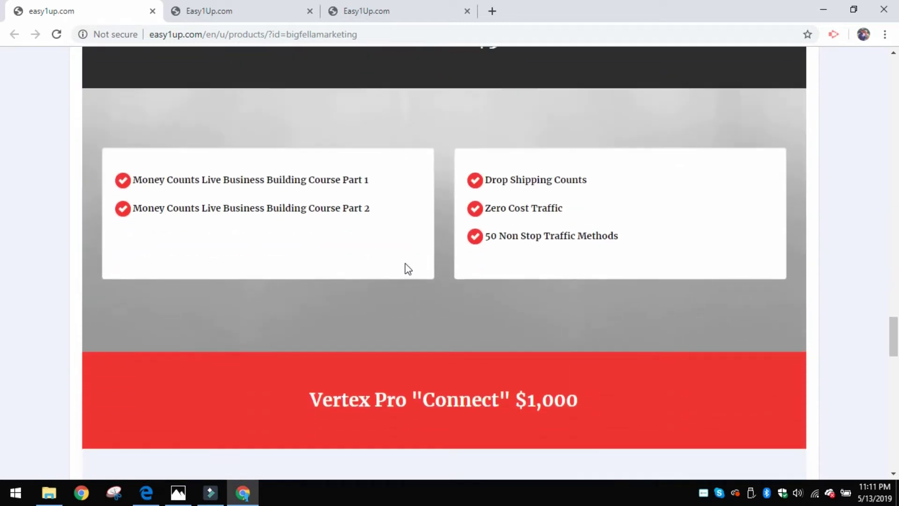
scroll(406, 263, down, 2)
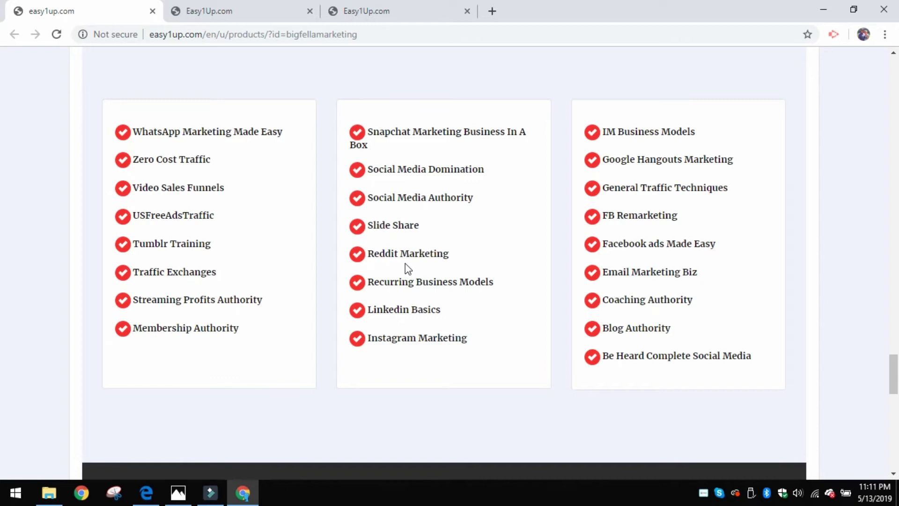
scroll(402, 265, up, 20)
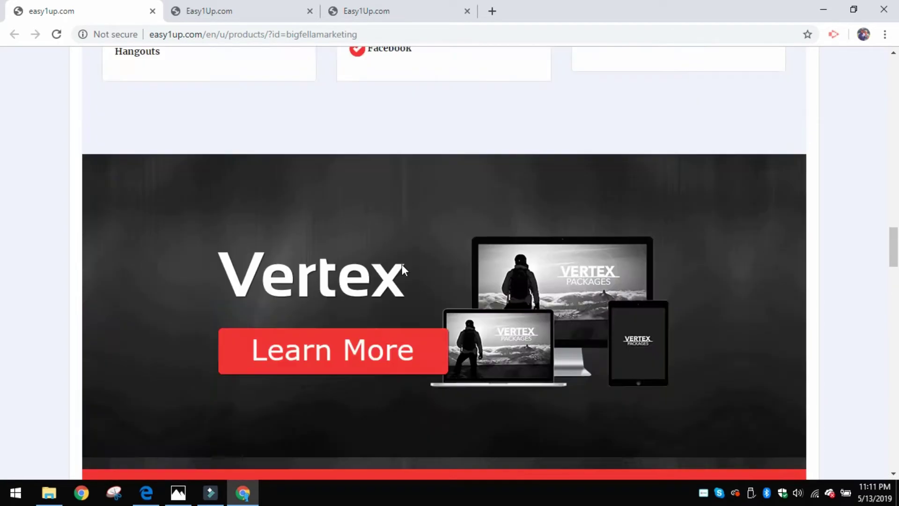
scroll(402, 265, up, 20)
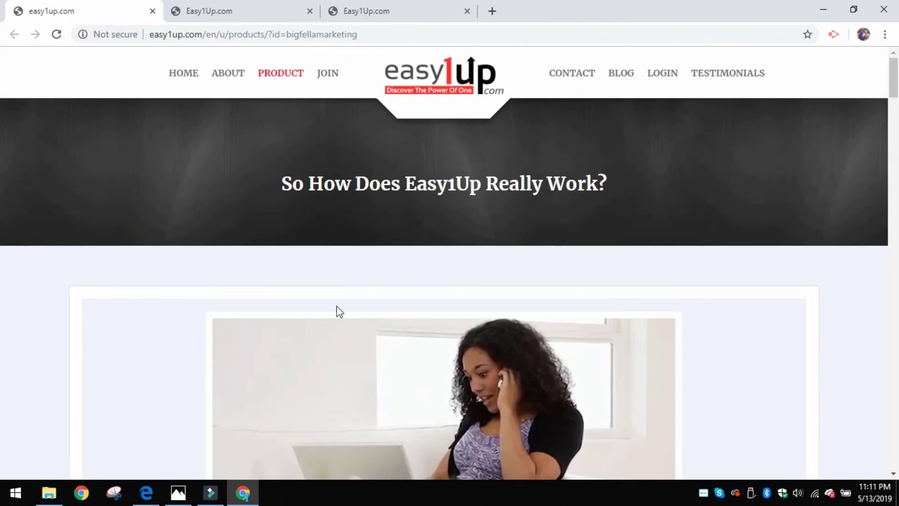
scroll(356, 339, down, 4)
scroll(356, 339, up, 4)
Open the Easy1Up join page and go through the contact, username and password fields of the sign-up form.
click(330, 78)
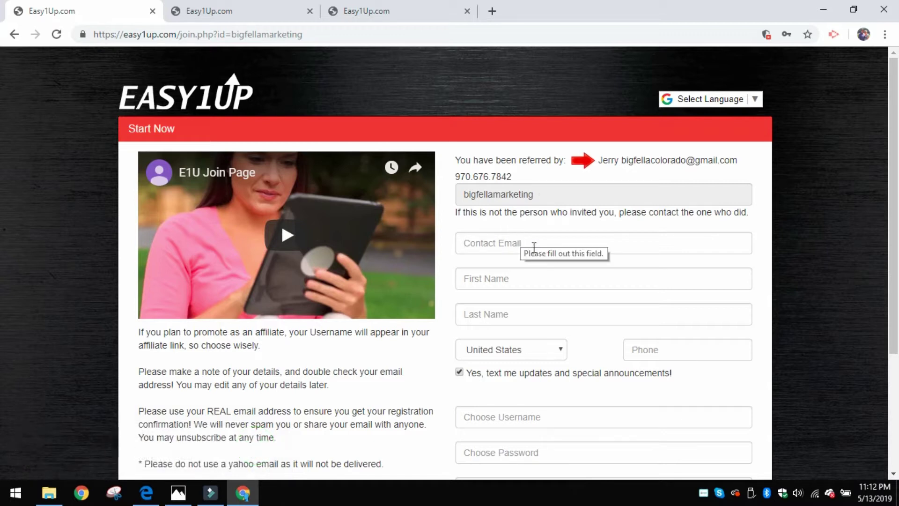
key(Tab)
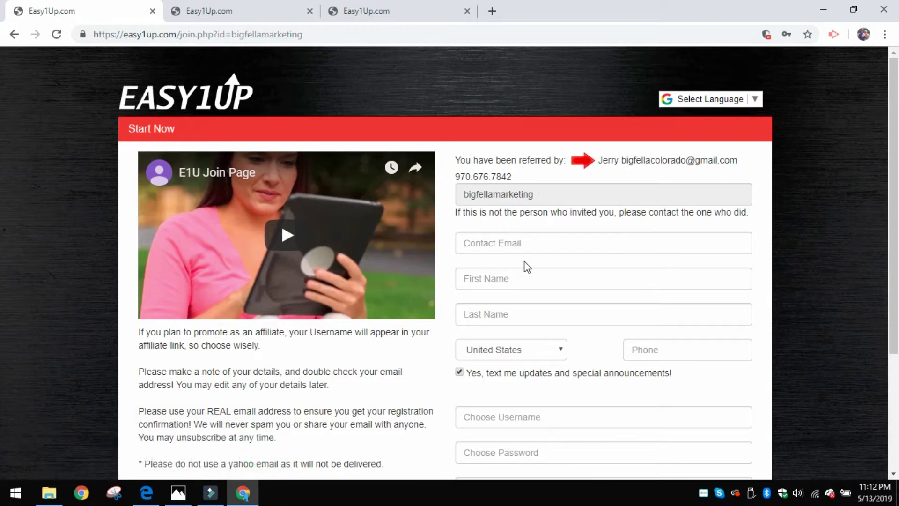
key(Tab)
scroll(525, 262, down, 1)
key(shift+Tab)
key(shift+Tab)
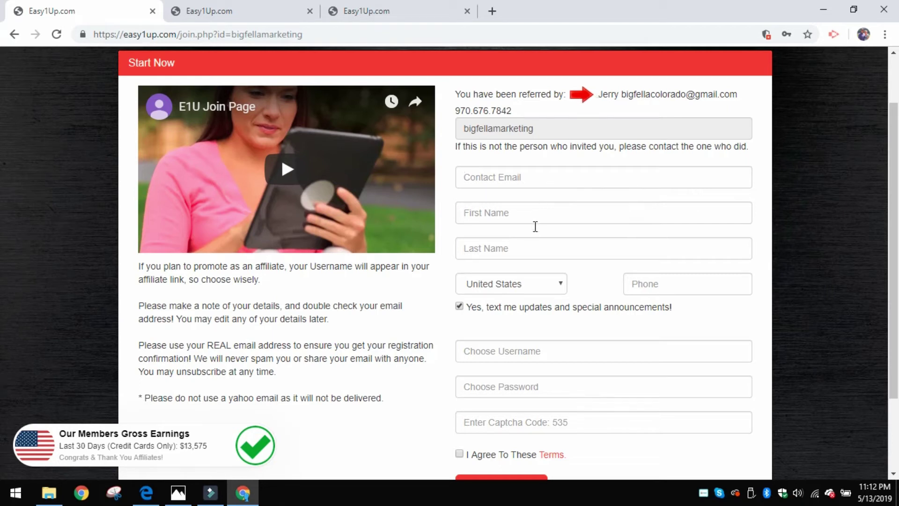
click(533, 244)
click(648, 281)
scroll(659, 284, down, 2)
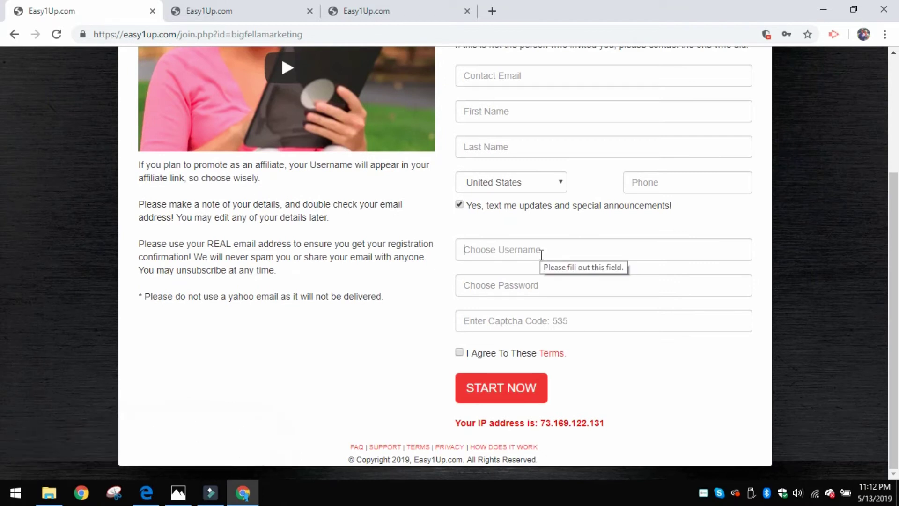
click(550, 283)
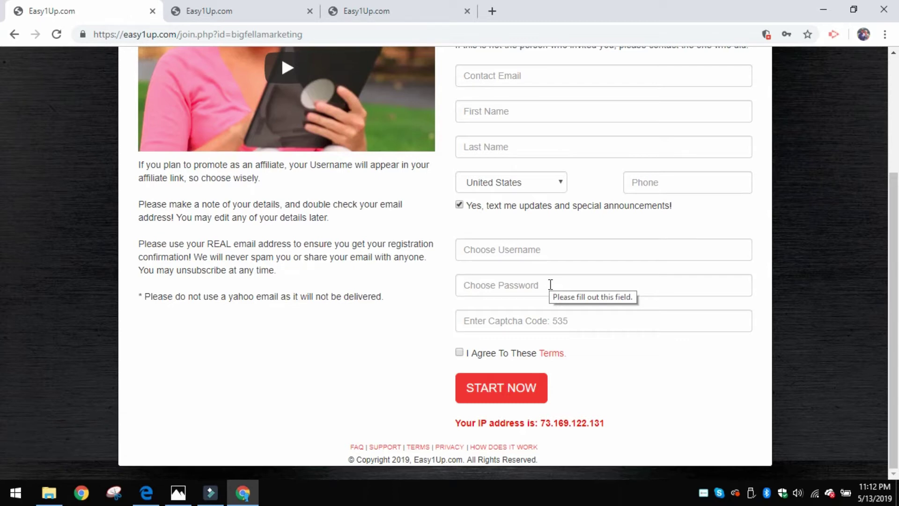
Enter the captcha code in the sign-up form and agree to the terms.
click(583, 321)
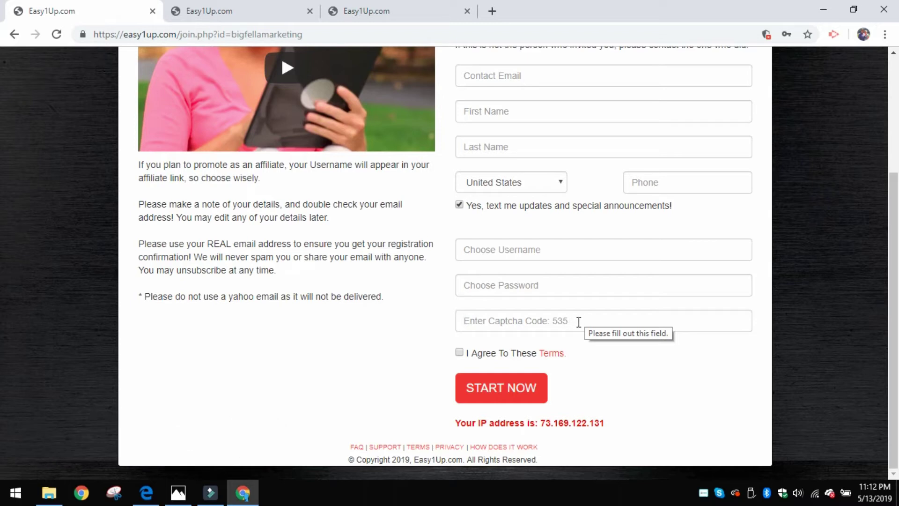
text(535)
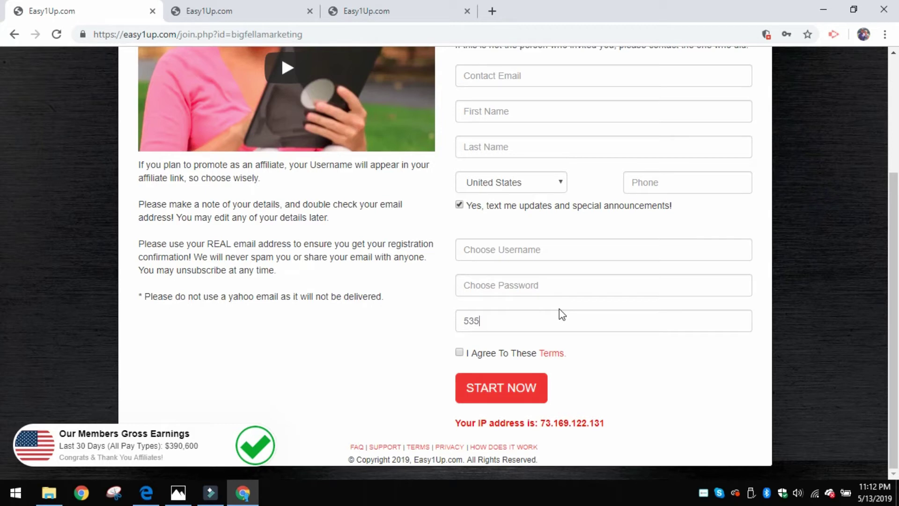
click(460, 354)
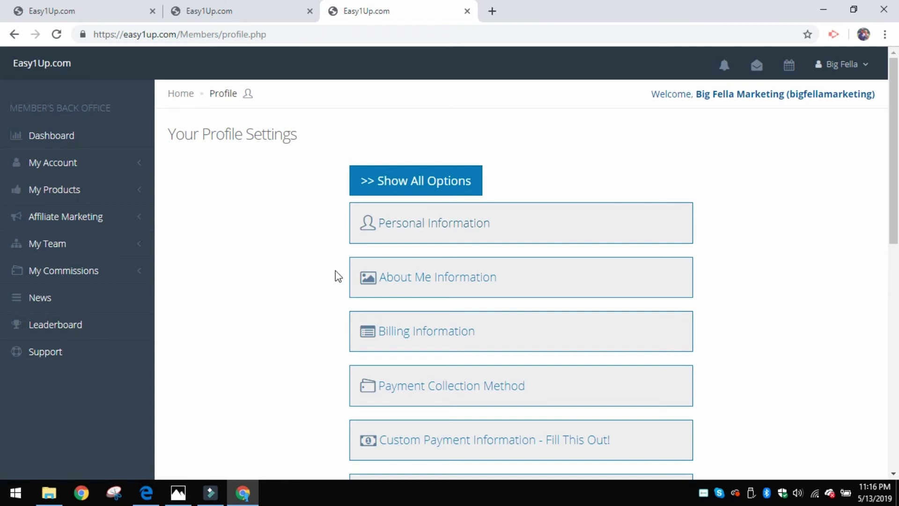
Expand the Custom Payment Information section in the member profile settings.
scroll(338, 277, down, 3)
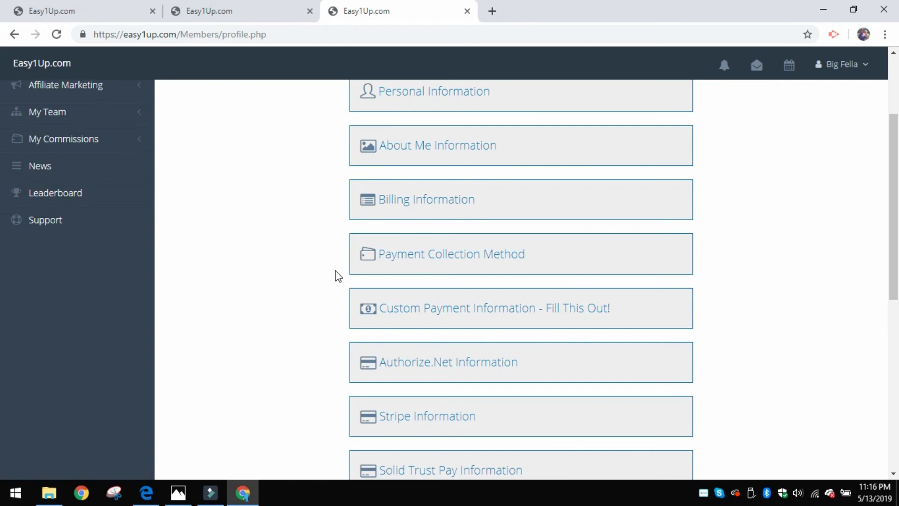
scroll(338, 276, down, 2)
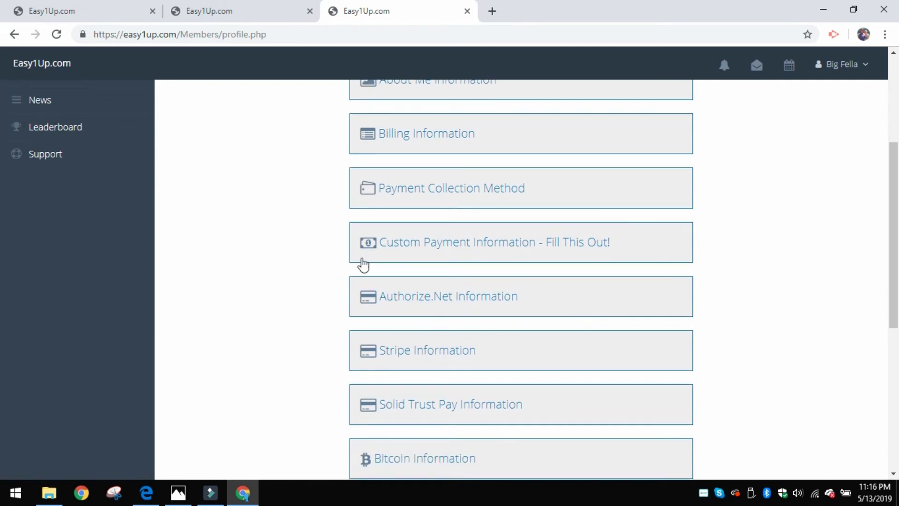
click(446, 250)
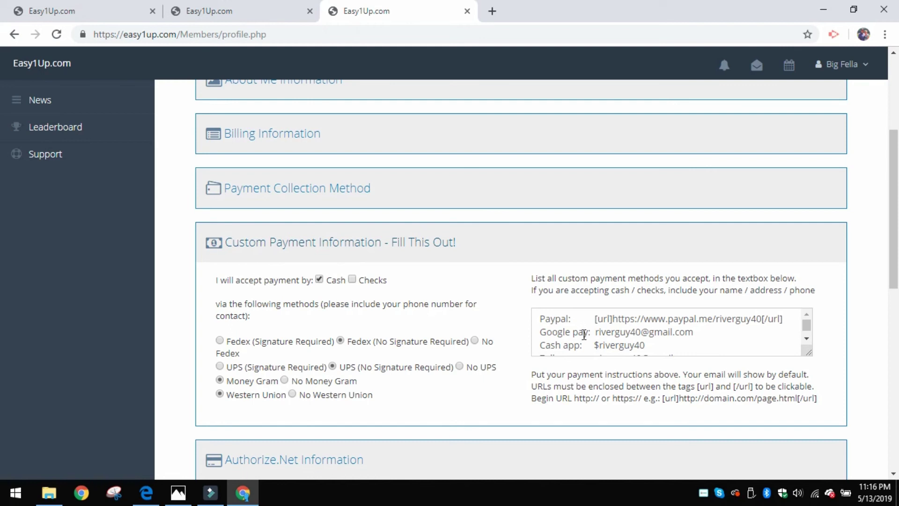
Read through the payment instructions listed in the custom payment methods text box.
click(806, 339)
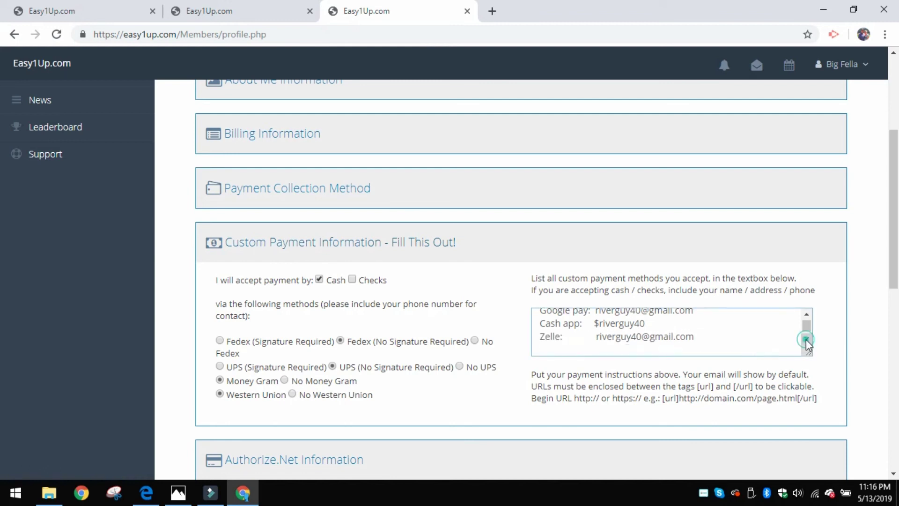
click(807, 339)
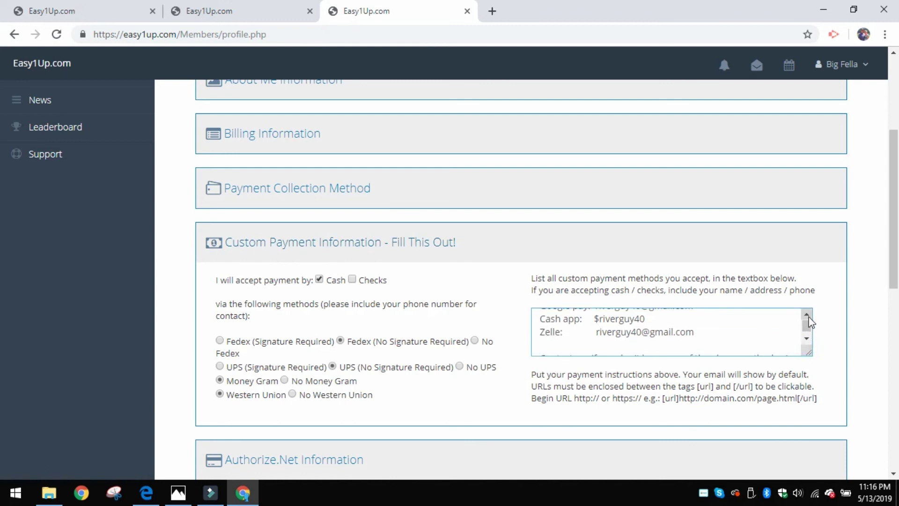
click(806, 339)
click(806, 339)
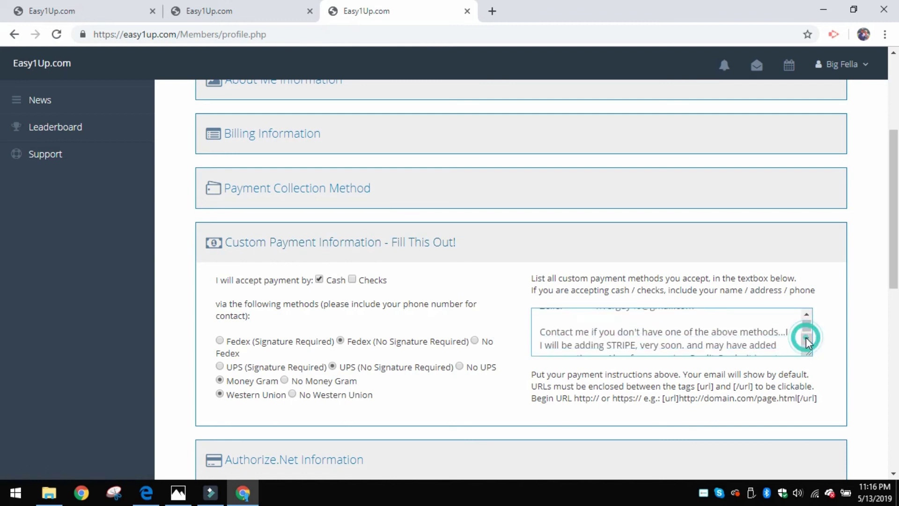
click(806, 313)
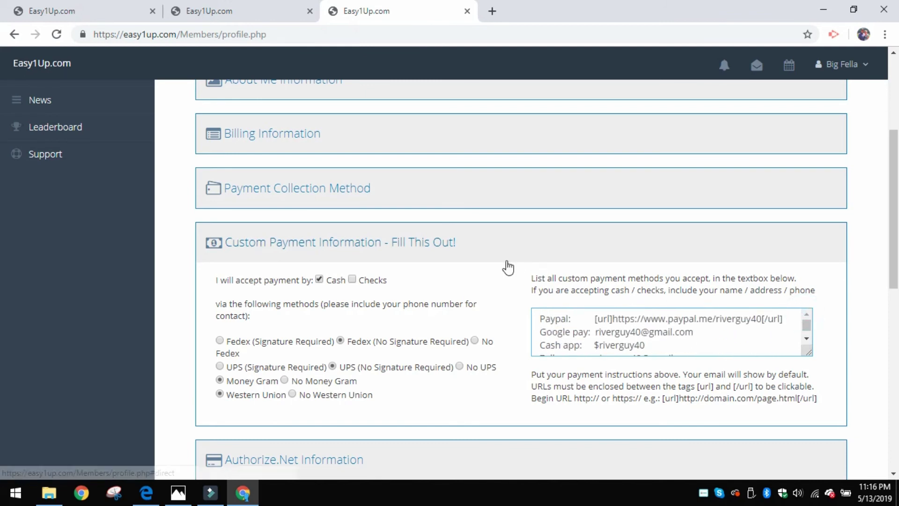
Show the My Products list in the member's back office and switch to the other browser tab holding the join page.
scroll(508, 266, up, 4)
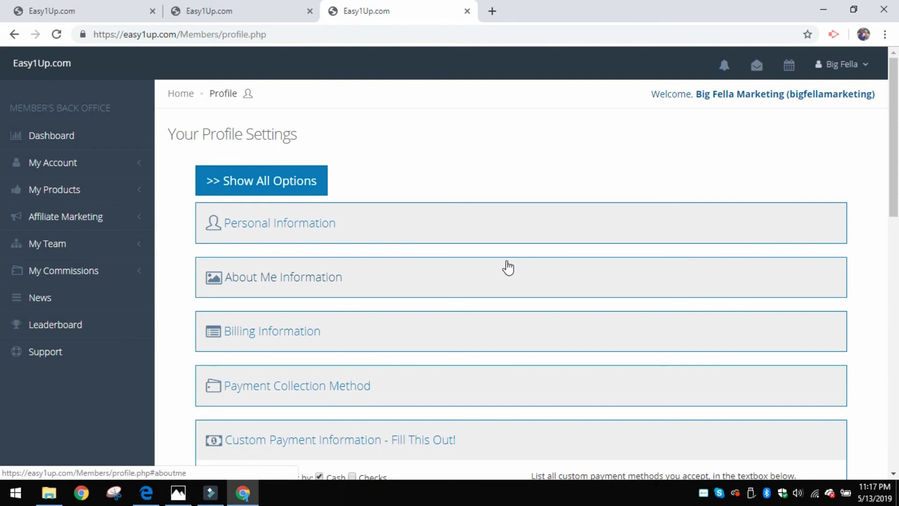
click(70, 185)
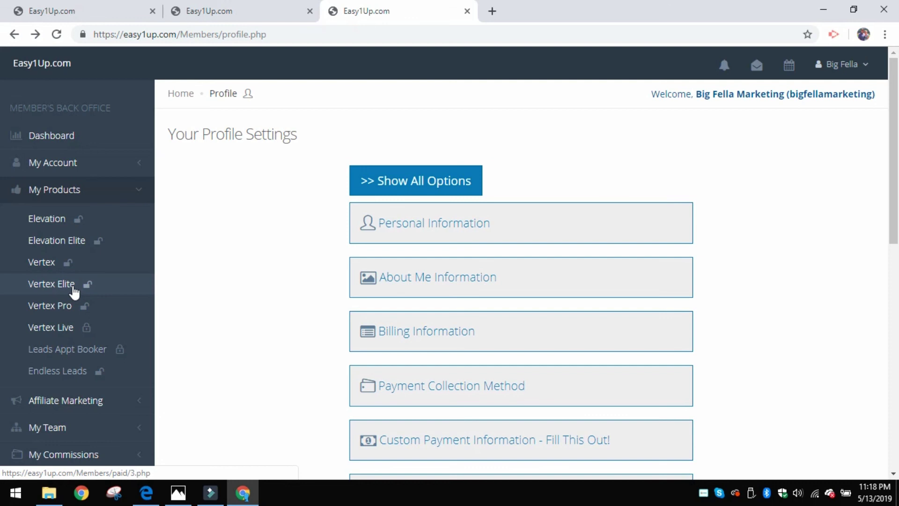
key(ctrl+Page_Up)
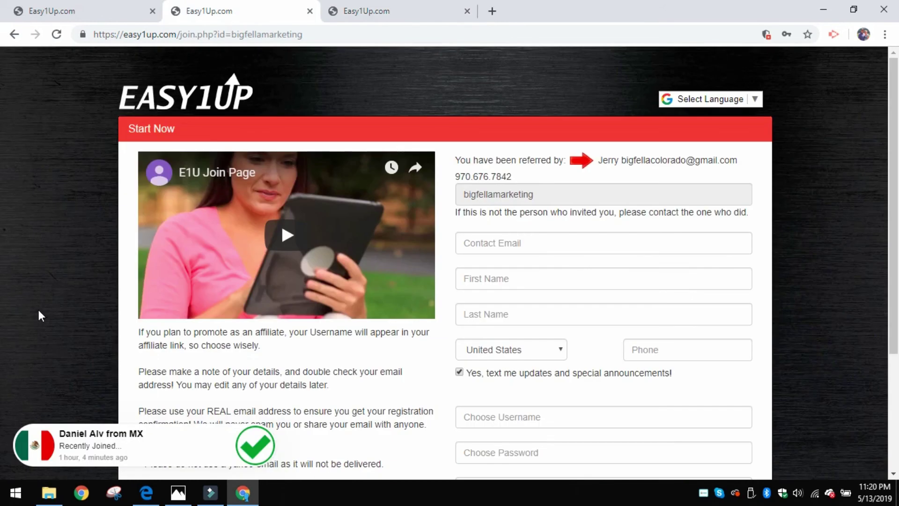